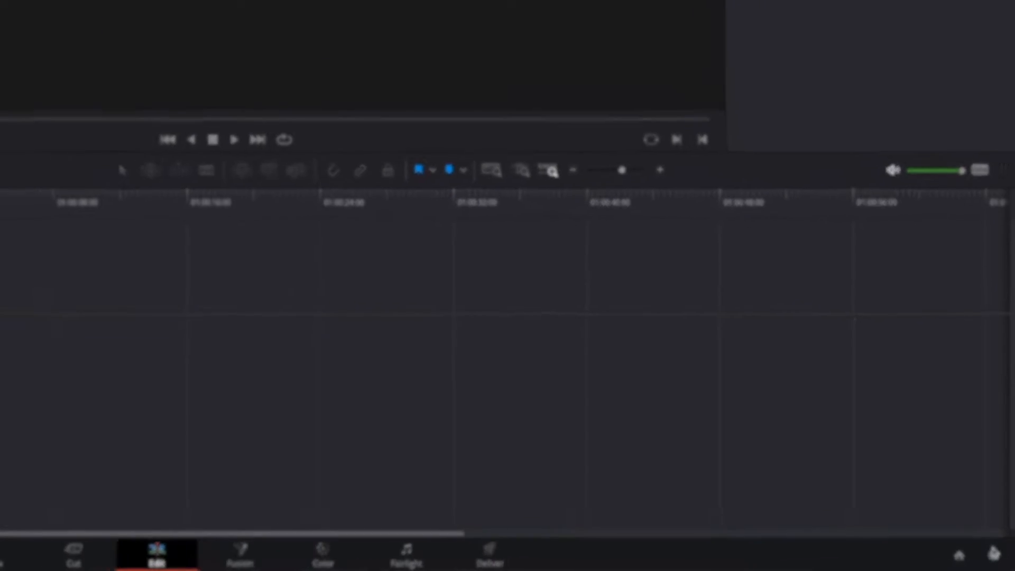
# - Examine the available timeline resolution presets in the project's master settings
pyautogui.click(994, 554)
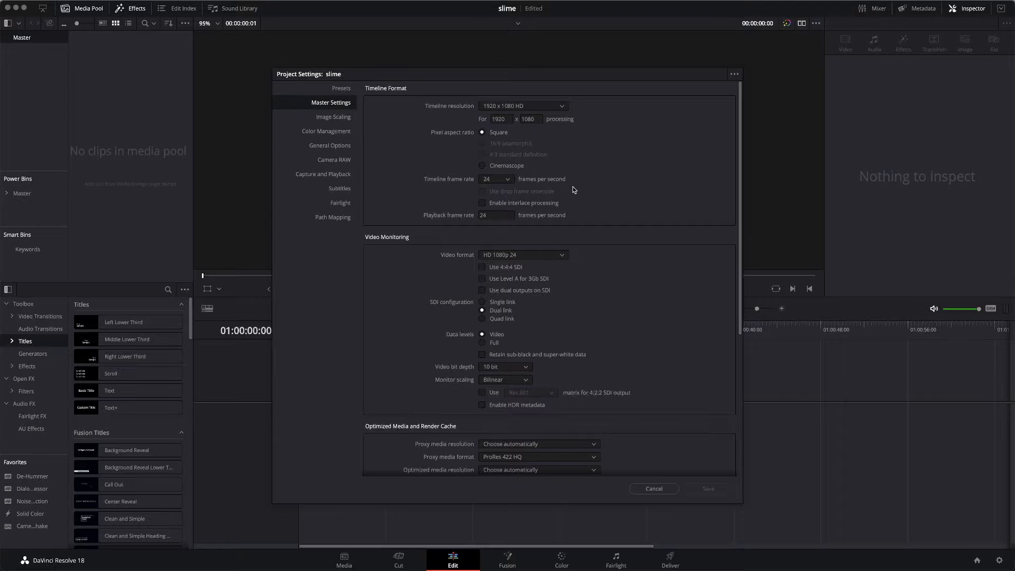
pyautogui.click(525, 107)
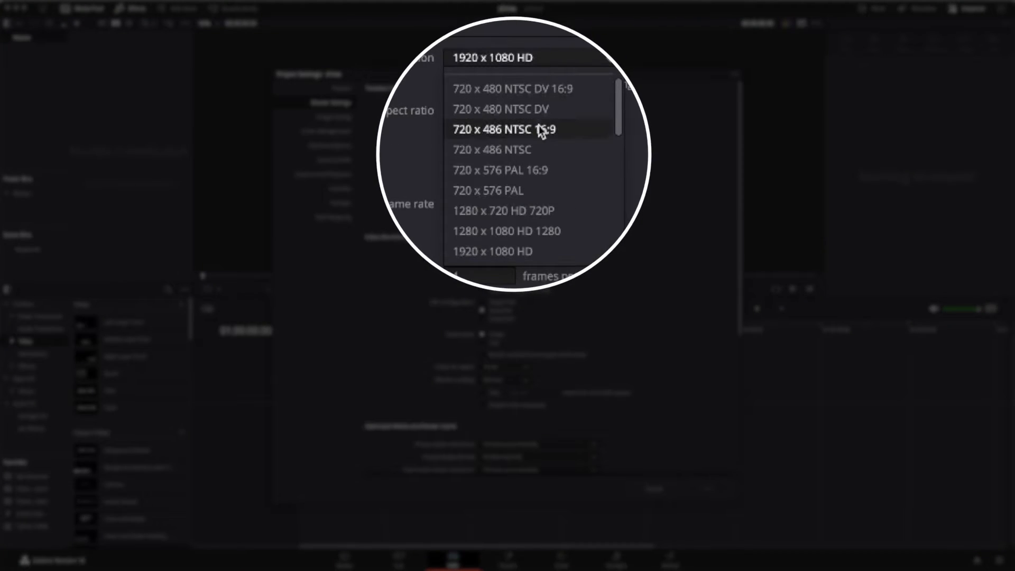
pyautogui.scroll(-3, 541, 133)
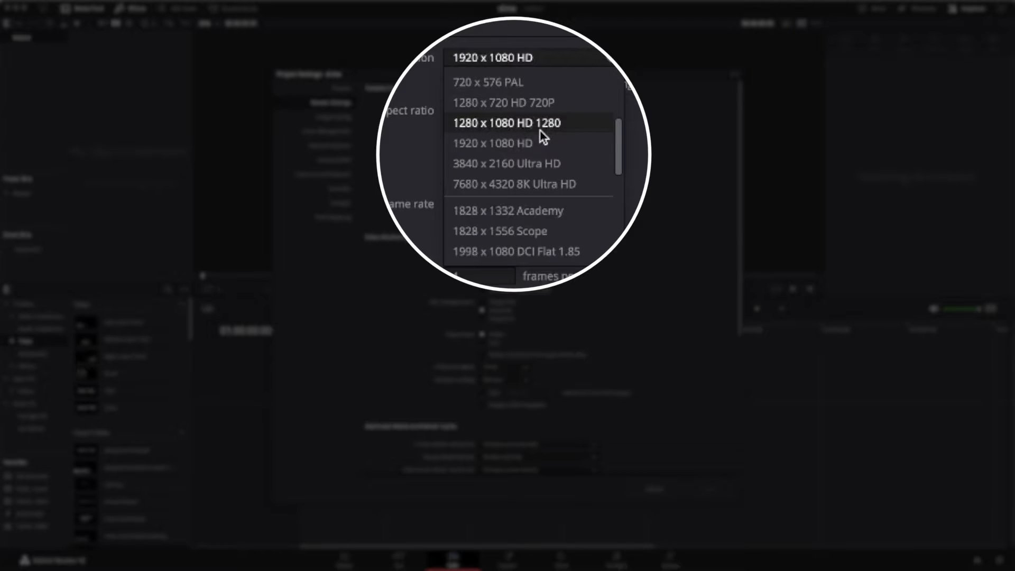
pyautogui.scroll(-3, 540, 132)
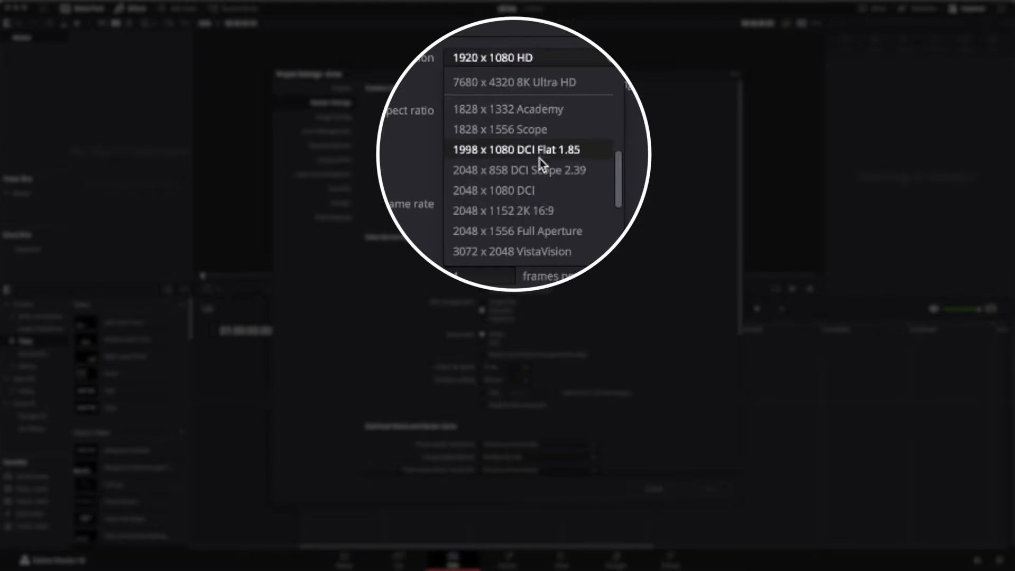
pyautogui.scroll(-3, 544, 161)
pyautogui.scroll(3, 544, 160)
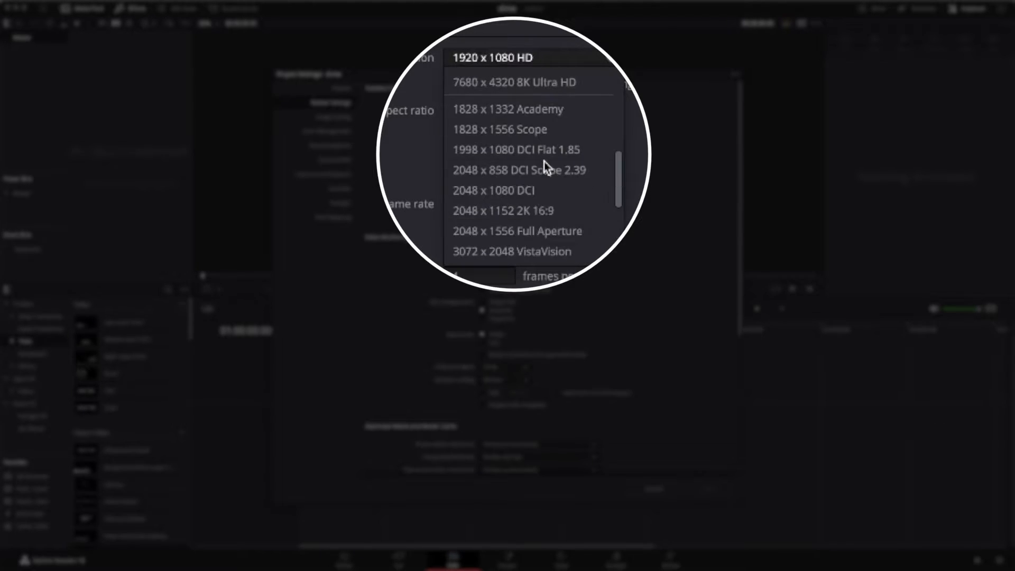
pyautogui.scroll(8, 544, 160)
pyautogui.scroll(-1, 544, 159)
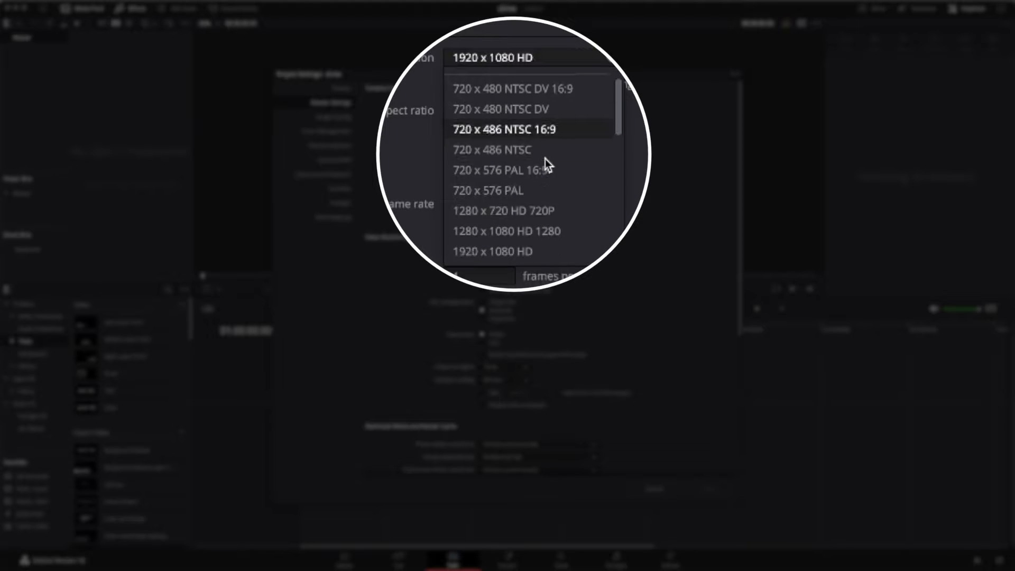
pyautogui.scroll(-3, 544, 159)
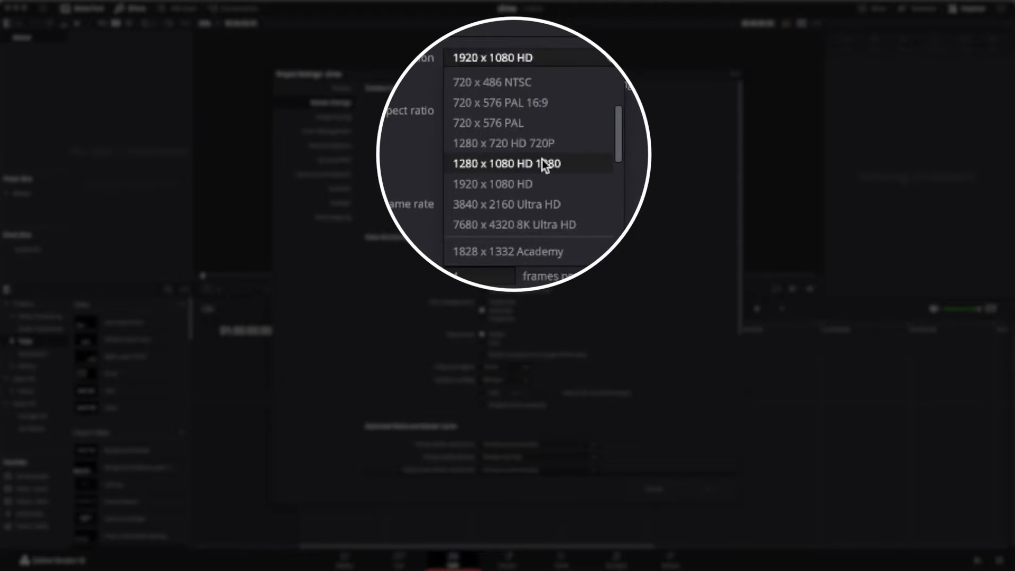
pyautogui.scroll(-4, 543, 160)
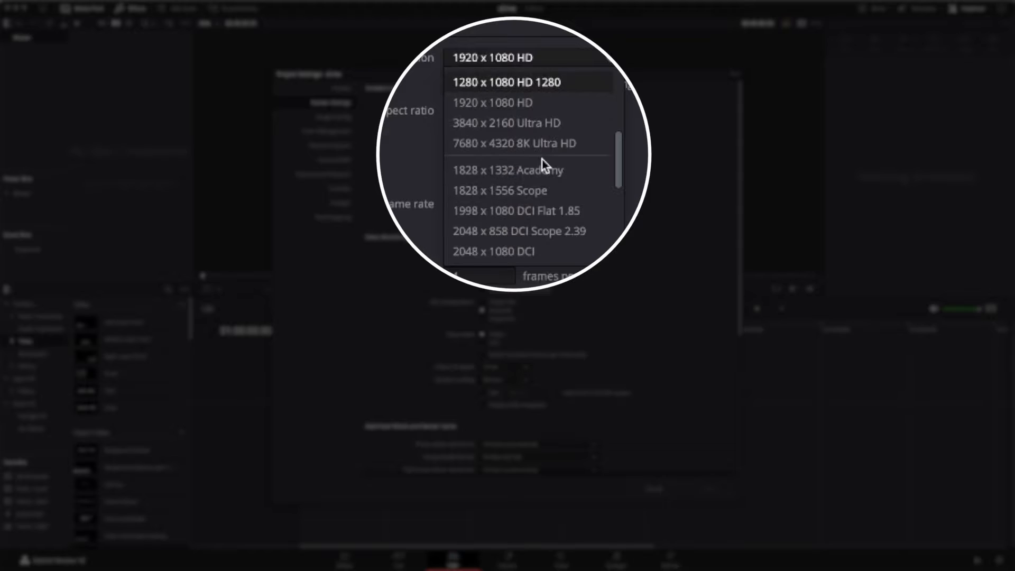
pyautogui.scroll(1, 541, 160)
pyautogui.scroll(2, 542, 160)
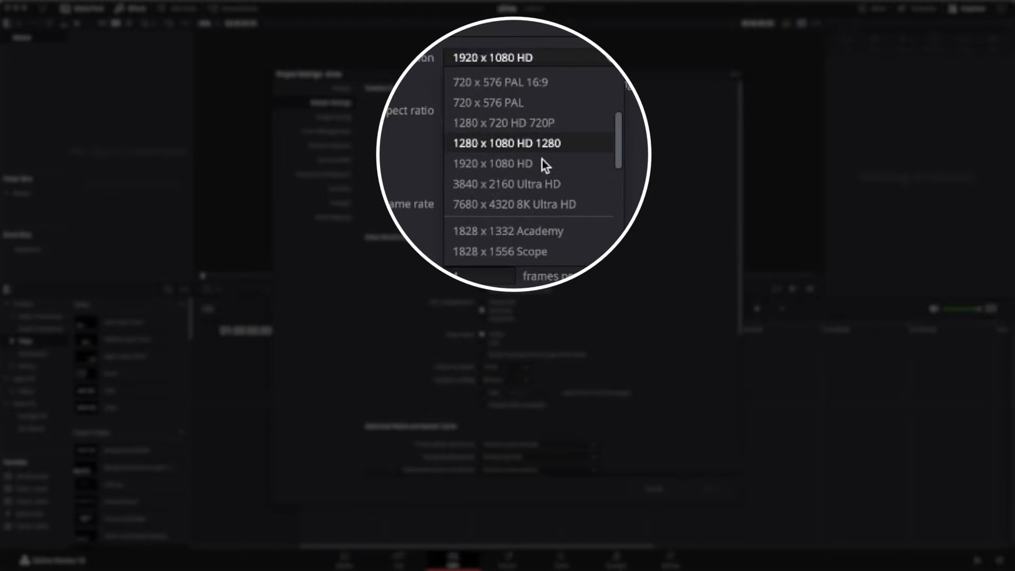
pyautogui.scroll(5, 543, 162)
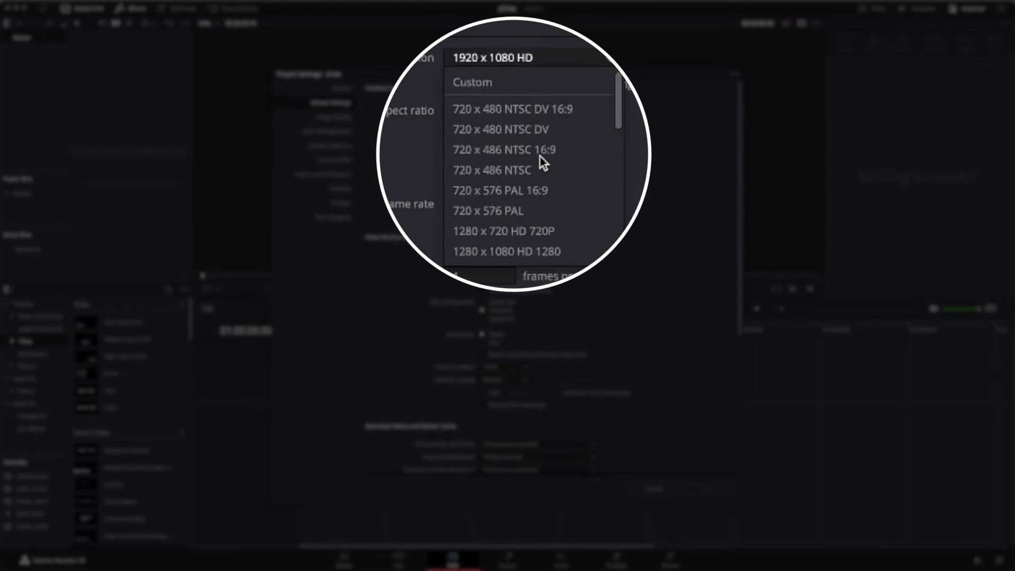
# - Set a custom timeline resolution of 1080 x 1920 and save the project settings
pyautogui.click(518, 82)
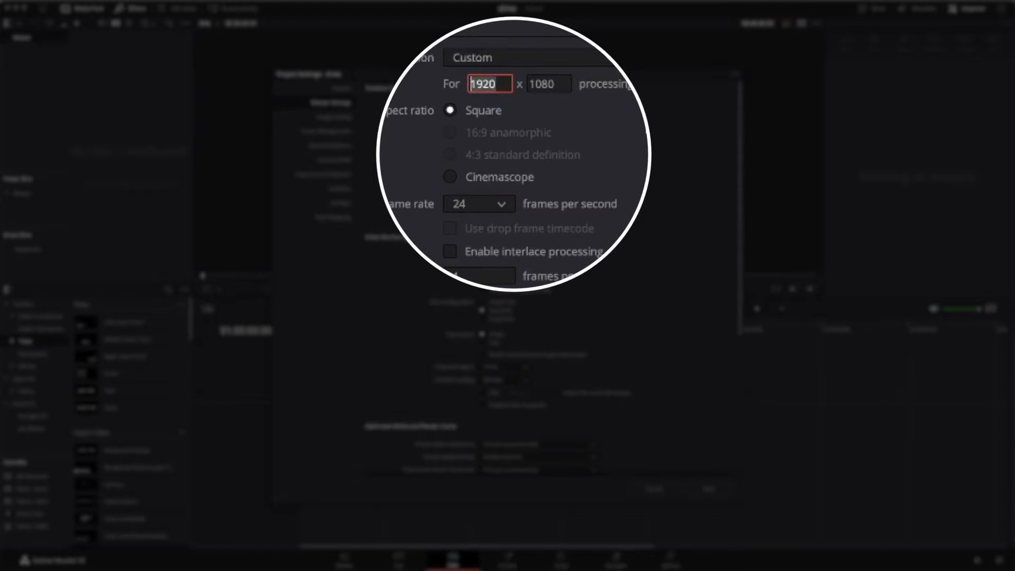
pyautogui.write('1080')
pyautogui.press('Tab')
pyautogui.write('1920')
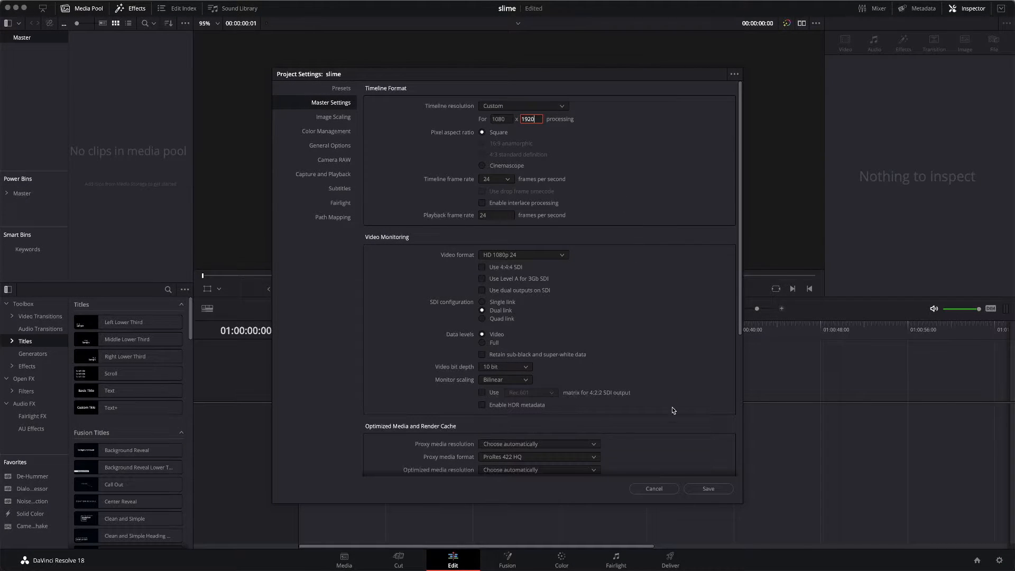
pyautogui.click(698, 489)
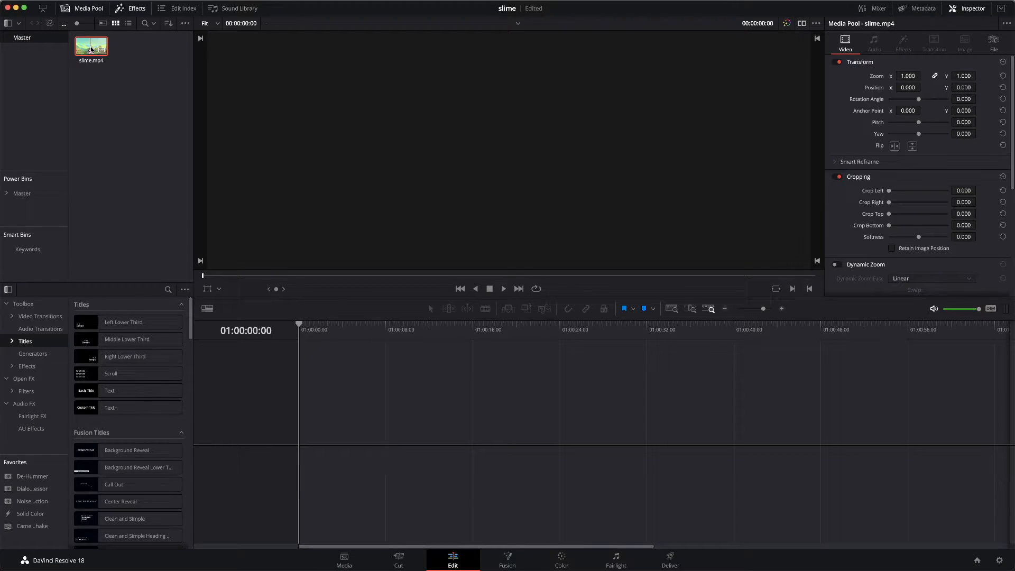
# - Place slime.mp4 from the media pool at the start of a new timeline and select the clip there
pyautogui.moveTo(91, 49); pyautogui.dragTo(302, 434)
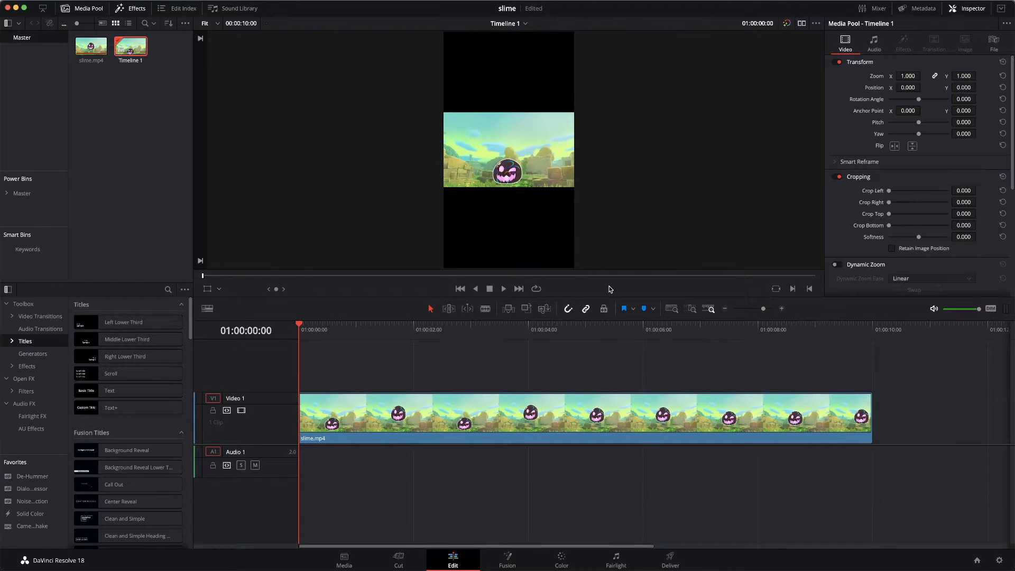
pyautogui.click(659, 418)
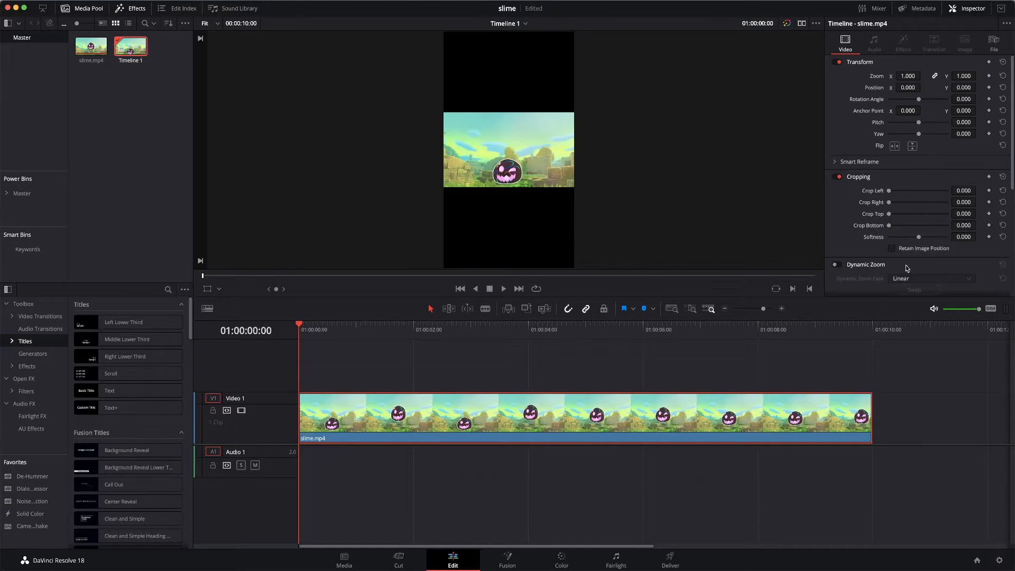
# - Try enlarging the slime.mp4 clip to a zoom of 1.970 and reset the zoom
pyautogui.scroll(-8, 911, 245)
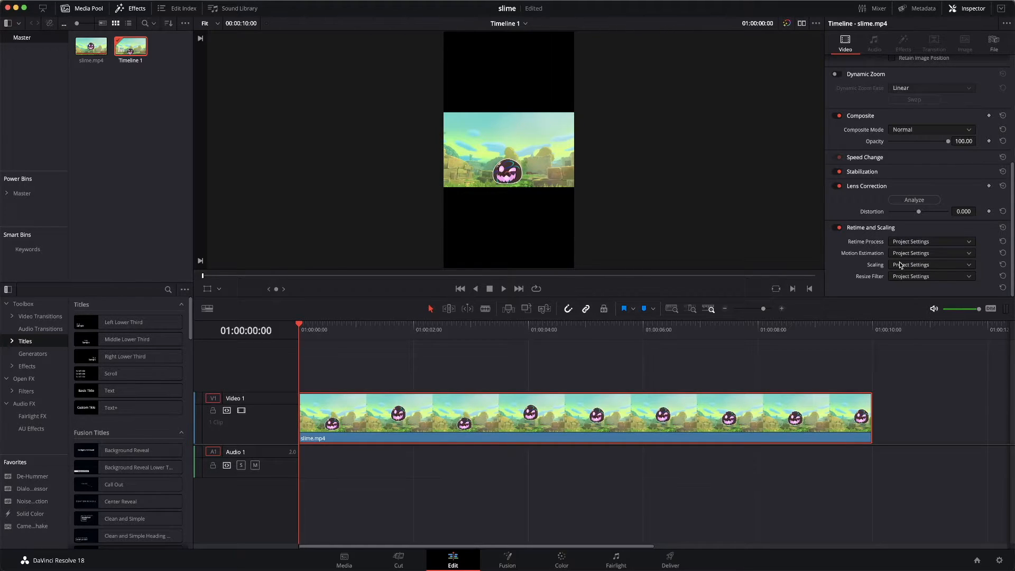
pyautogui.click(911, 265)
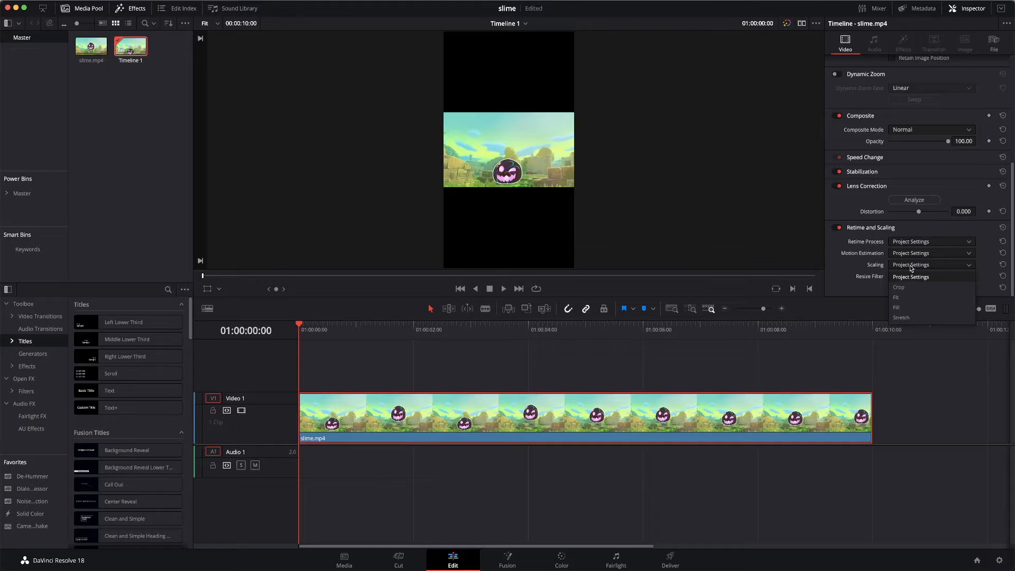
pyautogui.click(910, 266)
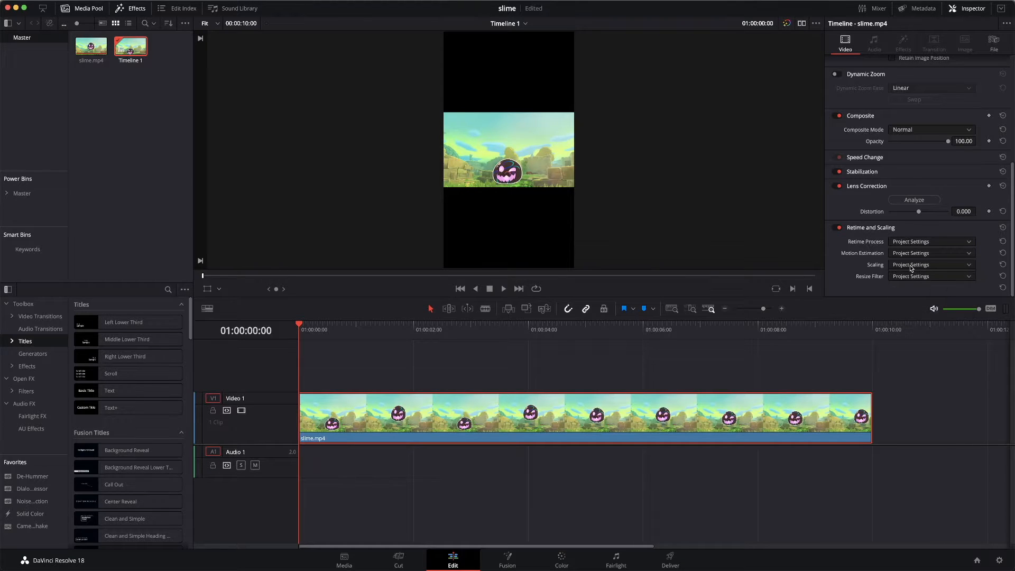
pyautogui.scroll(5, 910, 265)
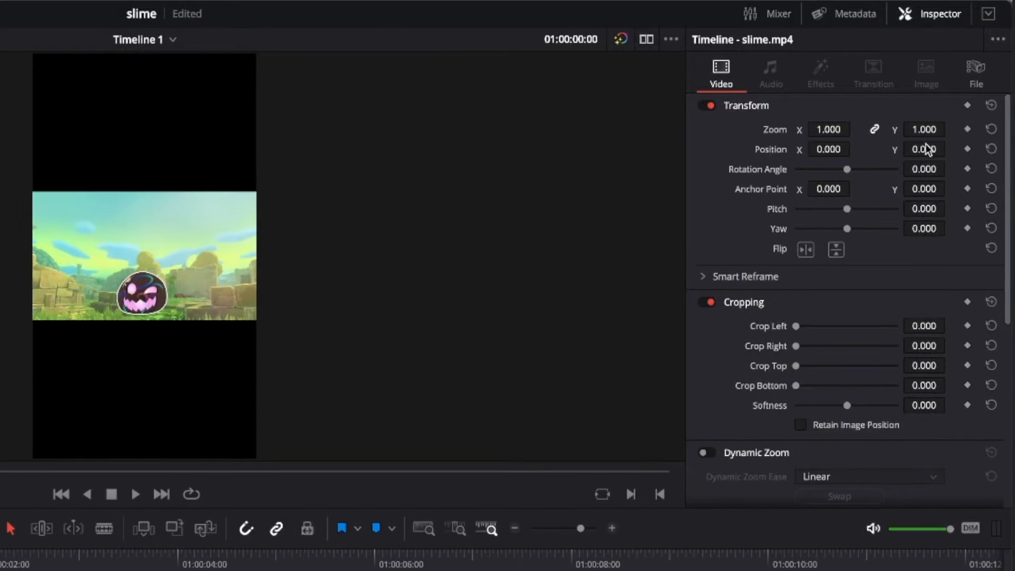
pyautogui.moveTo(915, 123); pyautogui.dragTo(139, 483)
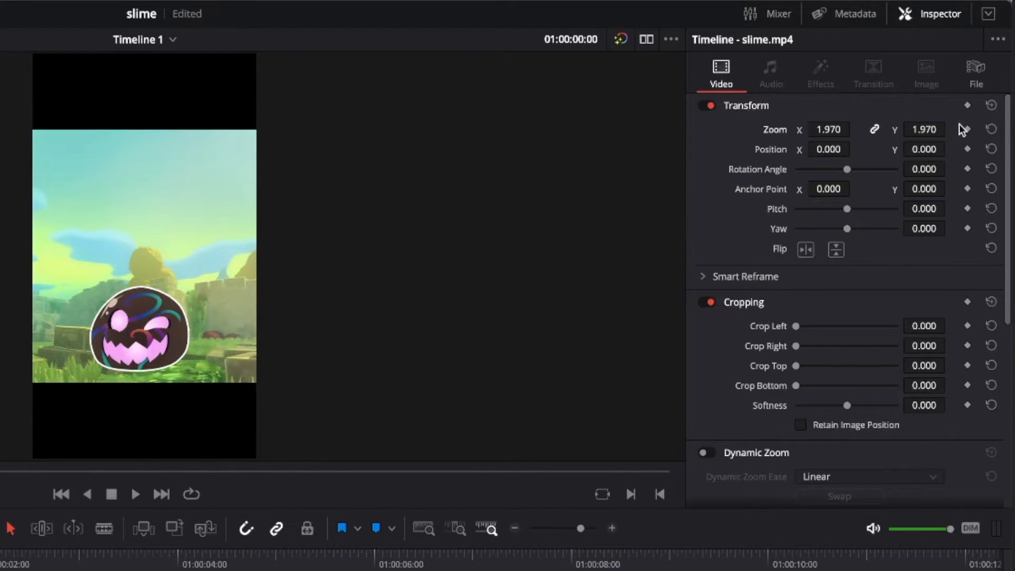
pyautogui.click(991, 129)
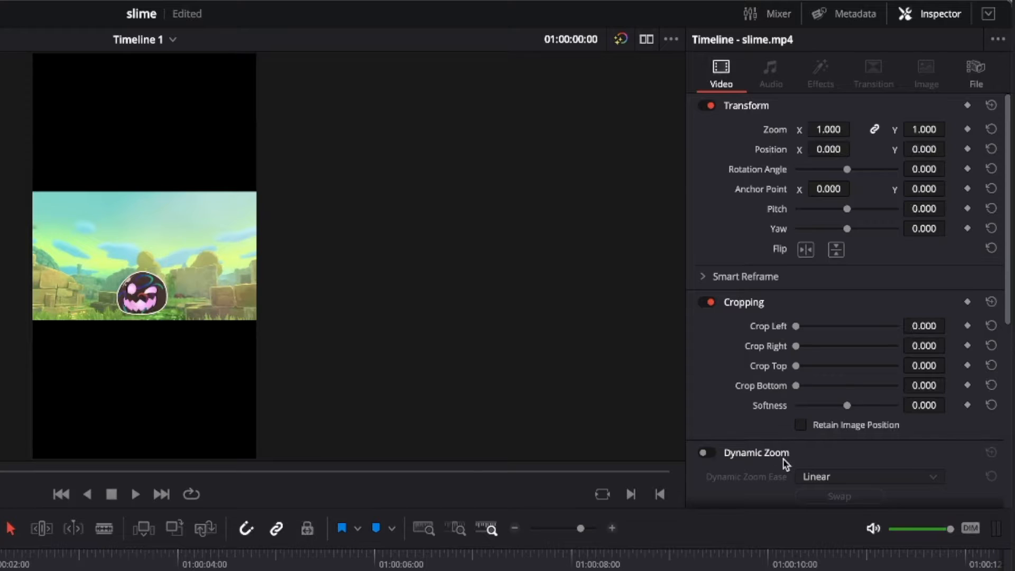
# - Set the slime.mp4 clip's Scaling option to Fill in its Retime and Scaling properties
pyautogui.scroll(-6, 786, 464)
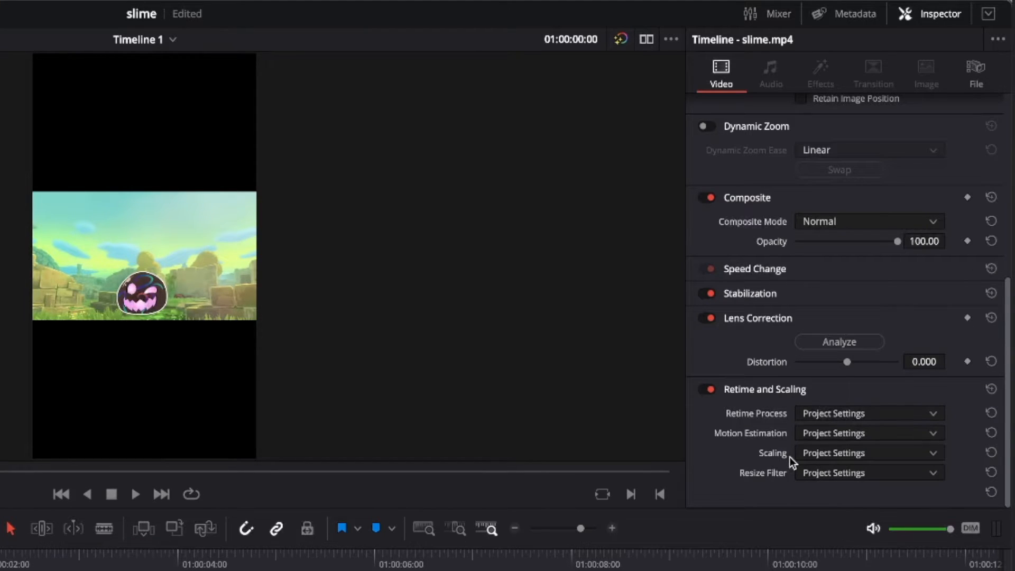
pyautogui.click(825, 455)
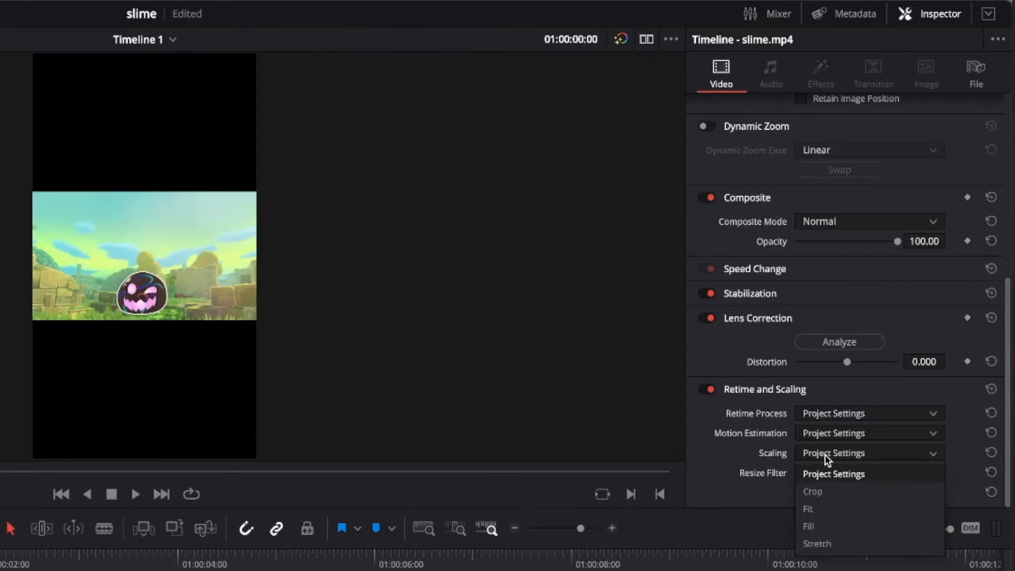
pyautogui.click(830, 525)
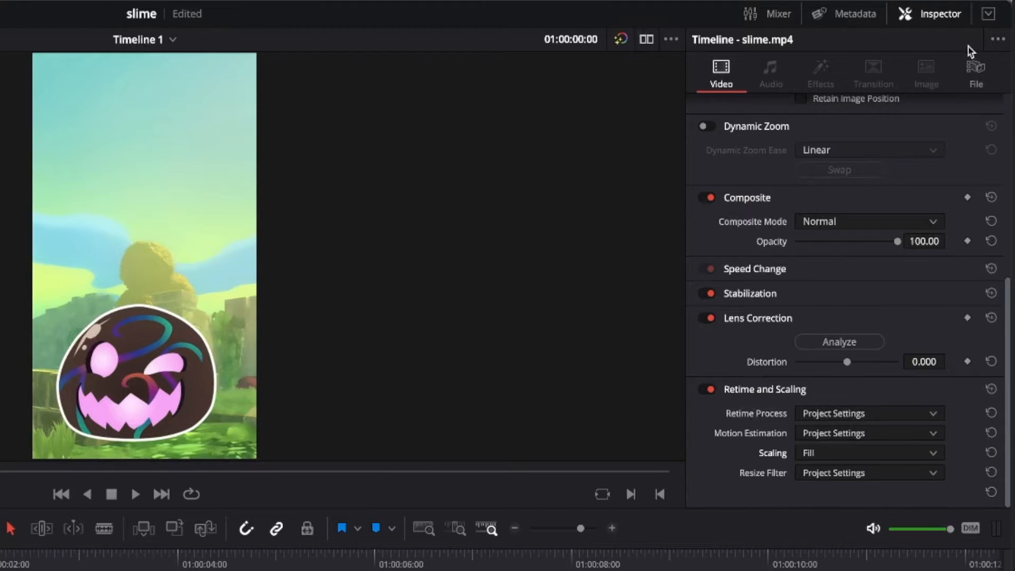
pyautogui.click(933, 19)
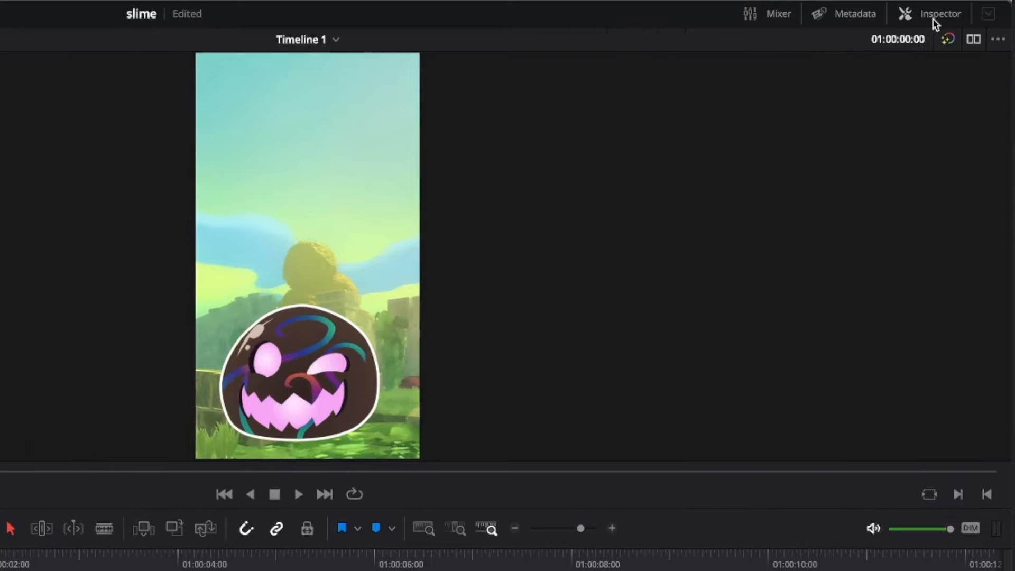
pyautogui.click(932, 19)
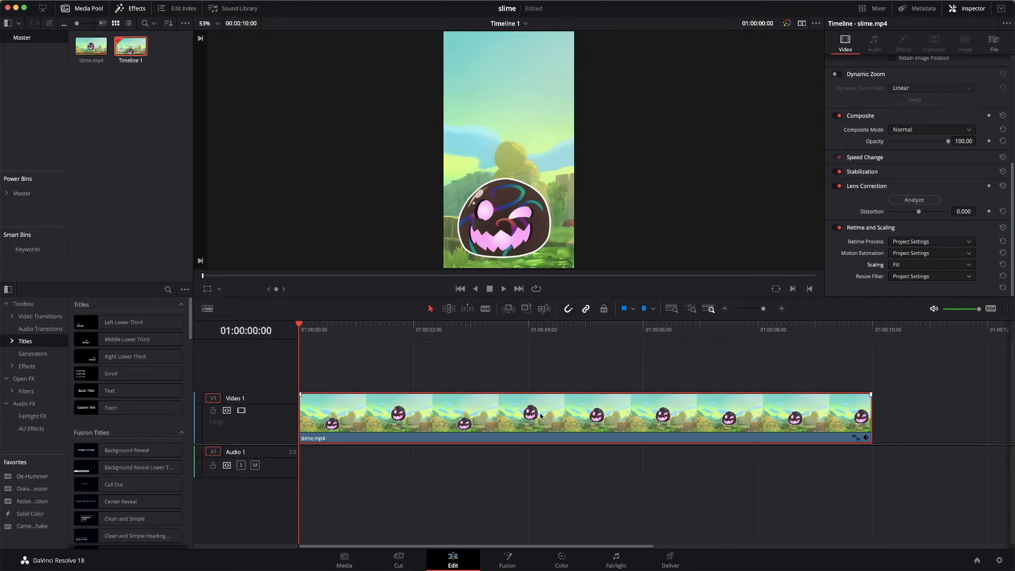
# - Shift the clip slightly rightward within the frame using Position X, and preview the opening seconds
pyautogui.scroll(5, 867, 215)
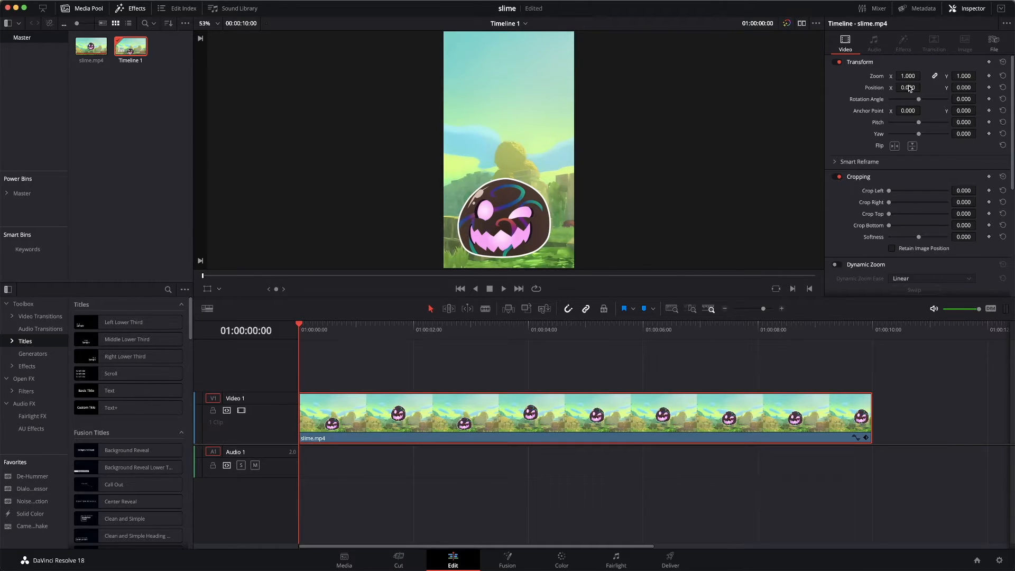
pyautogui.moveTo(908, 88); pyautogui.dragTo(908, 89)
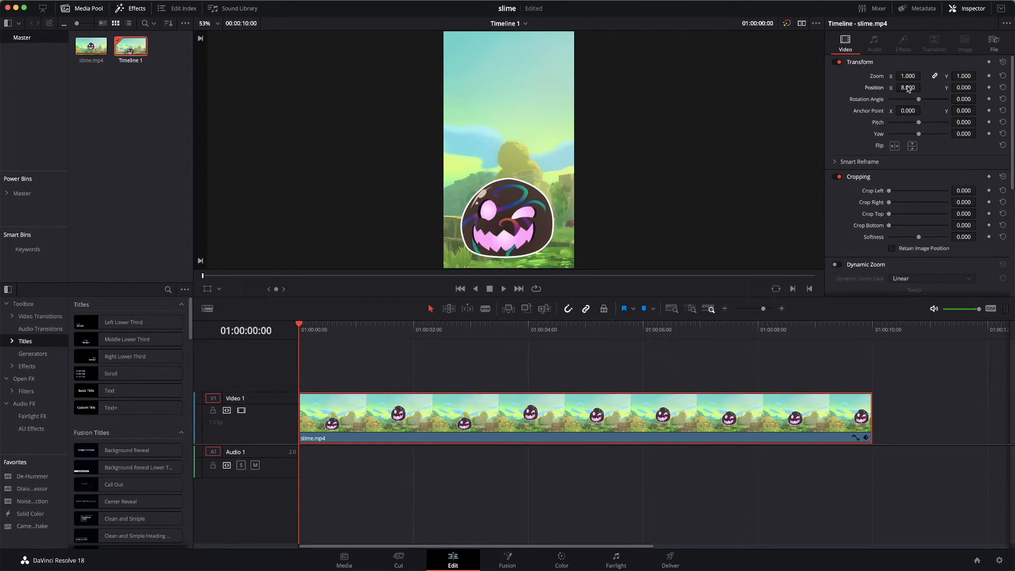
pyautogui.click(352, 329)
pyautogui.moveTo(351, 328); pyautogui.dragTo(305, 339)
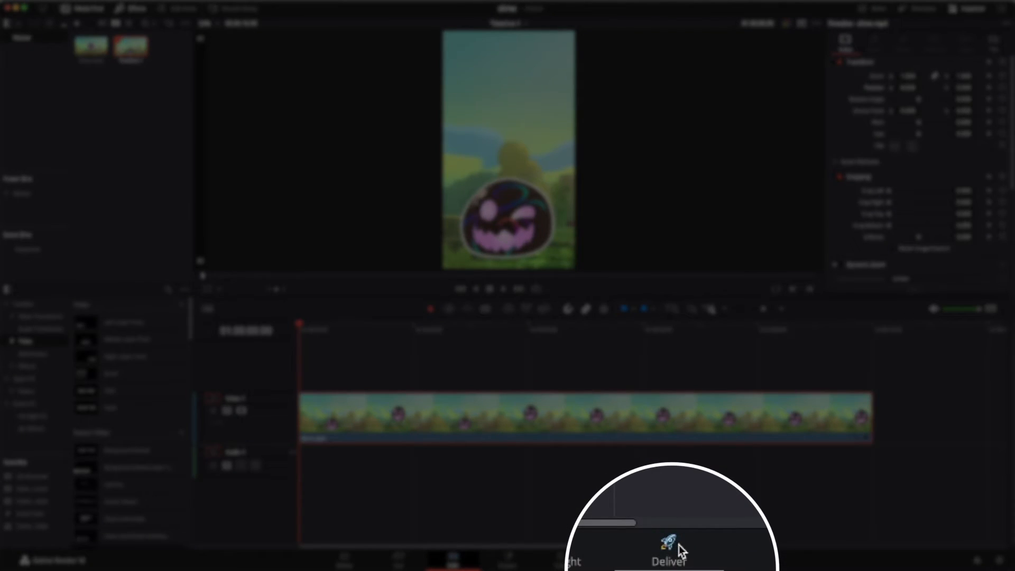
# - Go to the Deliver page, load the TikTok render preset, and switch to Custom Export
pyautogui.click(676, 559)
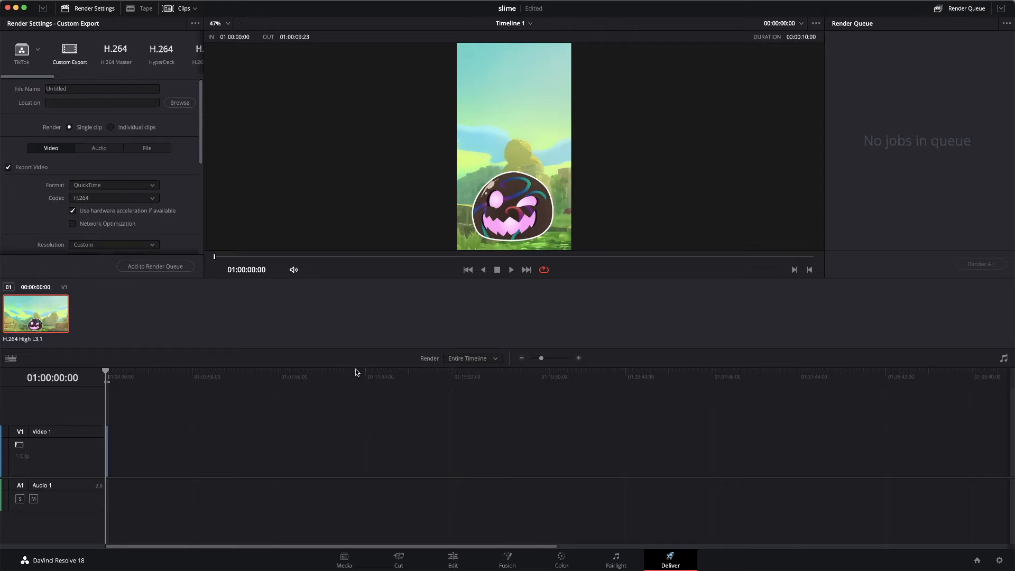
pyautogui.click(31, 55)
pyautogui.click(39, 53)
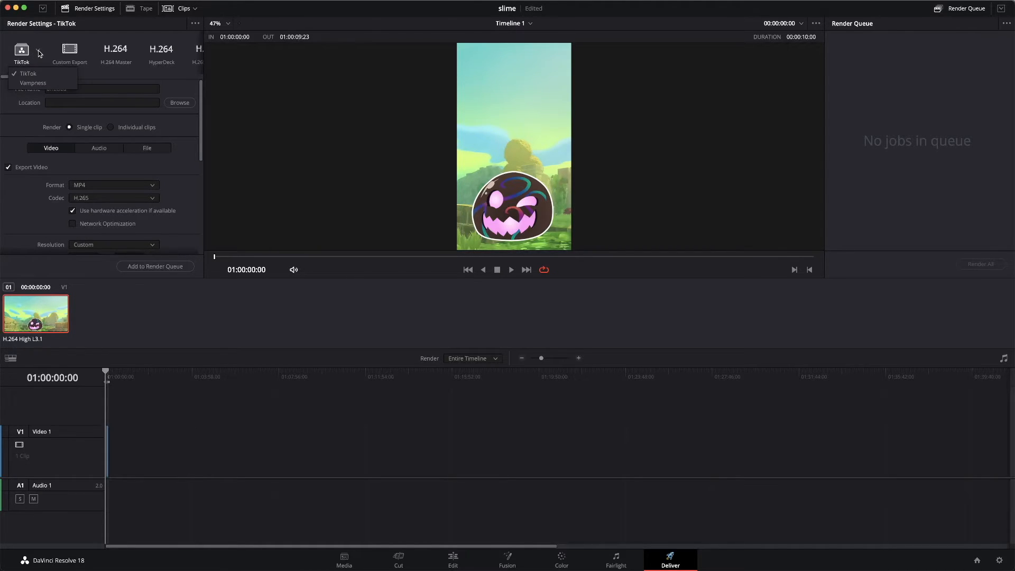
pyautogui.click(70, 52)
pyautogui.click(73, 50)
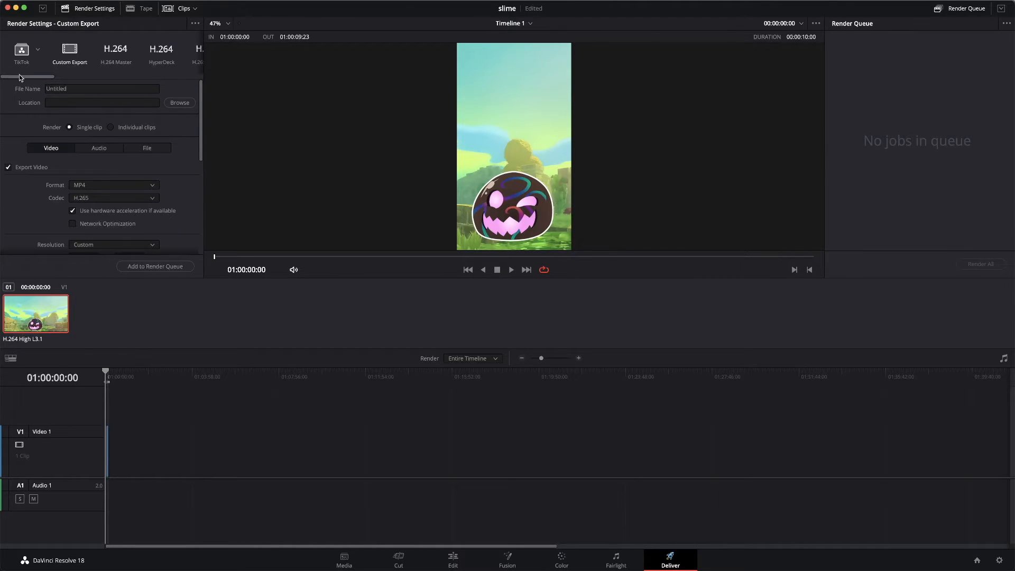
# - Review the video and audio export settings of the custom render
pyautogui.moveTo(22, 75); pyautogui.dragTo(21, 79)
pyautogui.scroll(-3, 177, 141)
pyautogui.scroll(1, 177, 140)
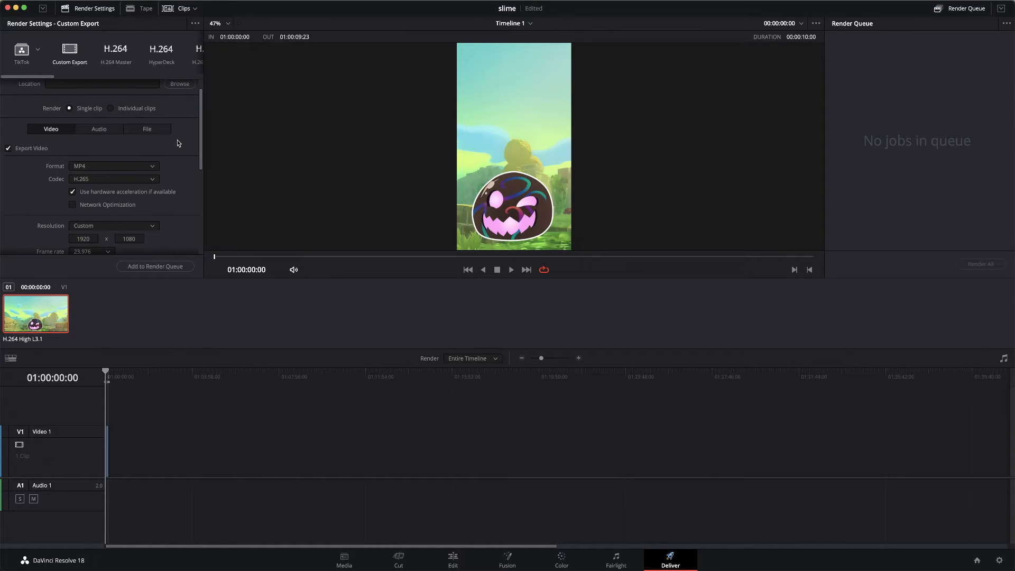
pyautogui.click(90, 130)
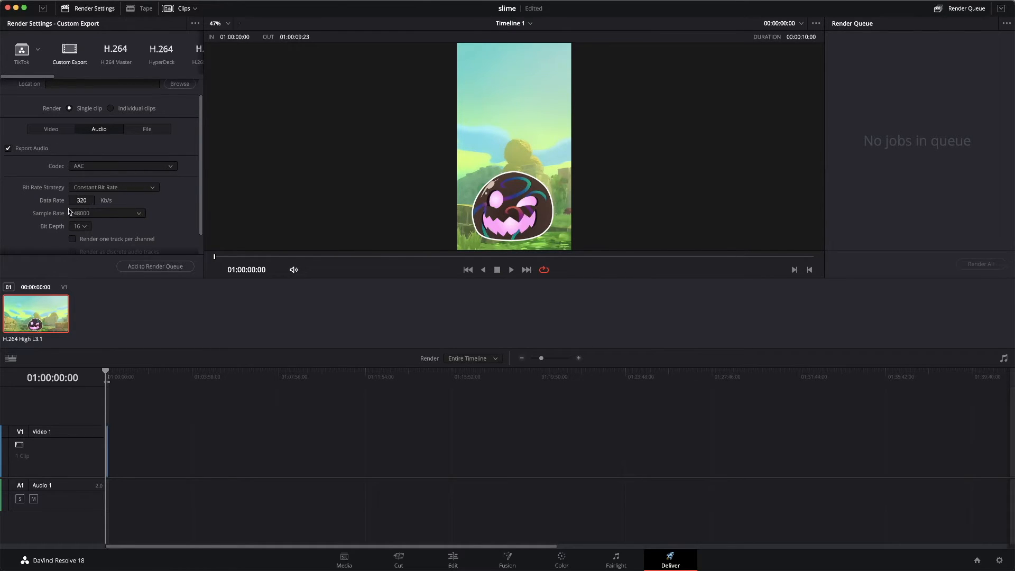
pyautogui.click(53, 130)
# - Set the custom render resolution to 1080 x 1920
pyautogui.scroll(-3, 98, 150)
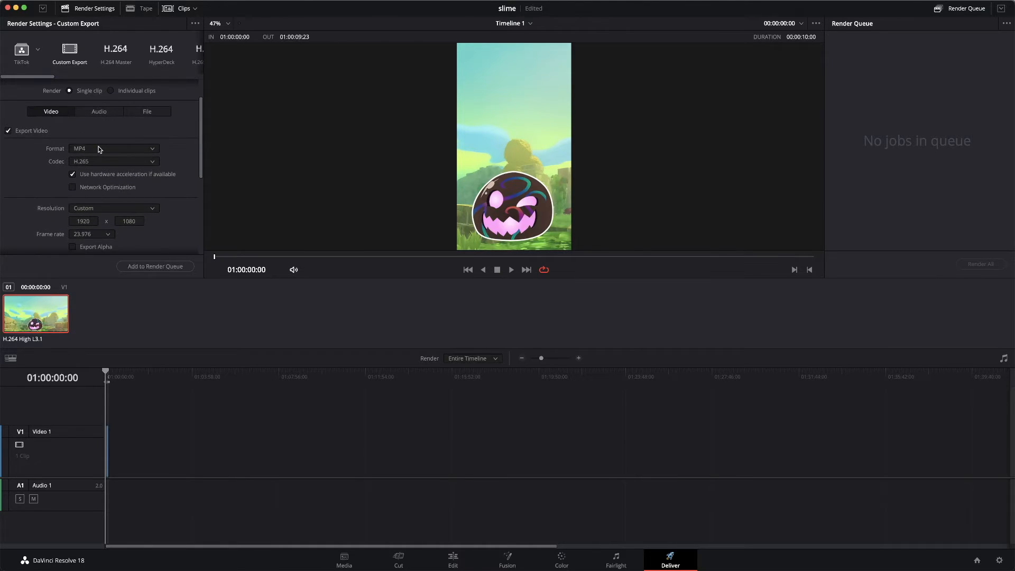
pyautogui.click(83, 191)
pyautogui.write('1')
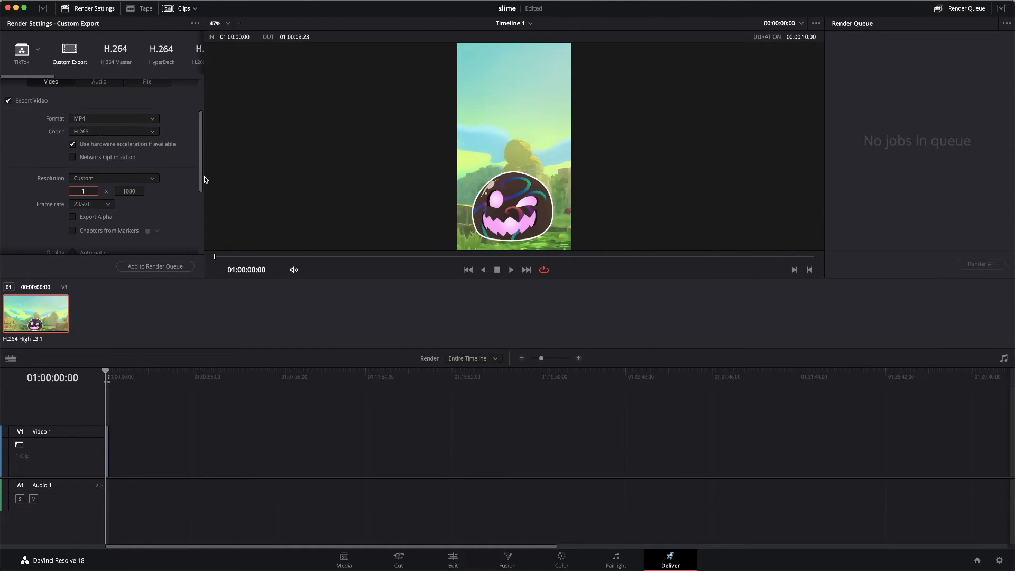
pyautogui.write('080')
pyautogui.click(137, 192)
pyautogui.write('1920')
pyautogui.scroll(-1, 171, 191)
pyautogui.scroll(5, 171, 191)
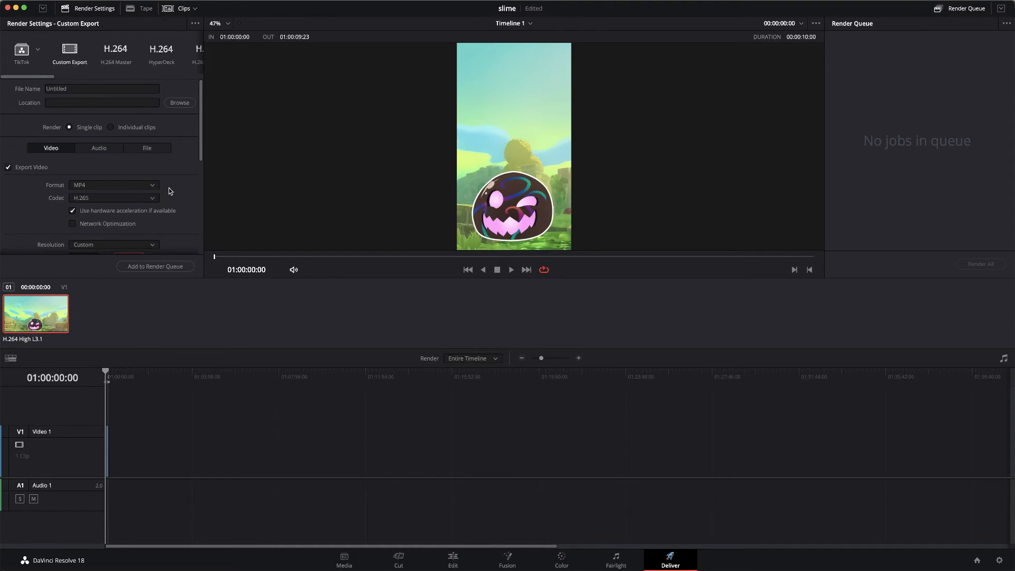
# - Add the timeline to the render queue as Untitled.mp4 in /Volumes/T7/Resolve
pyautogui.click(195, 25)
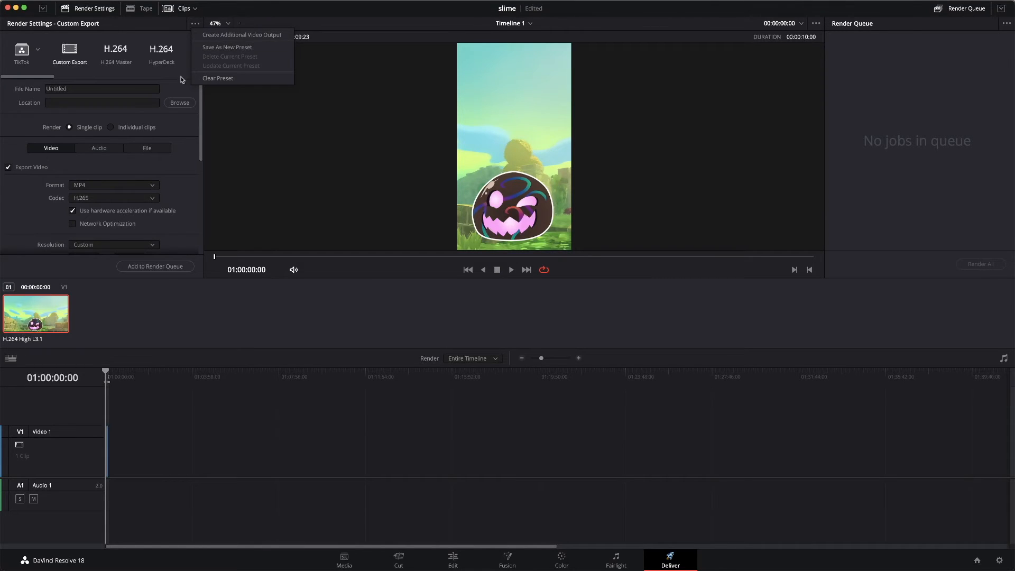
pyautogui.click(144, 82)
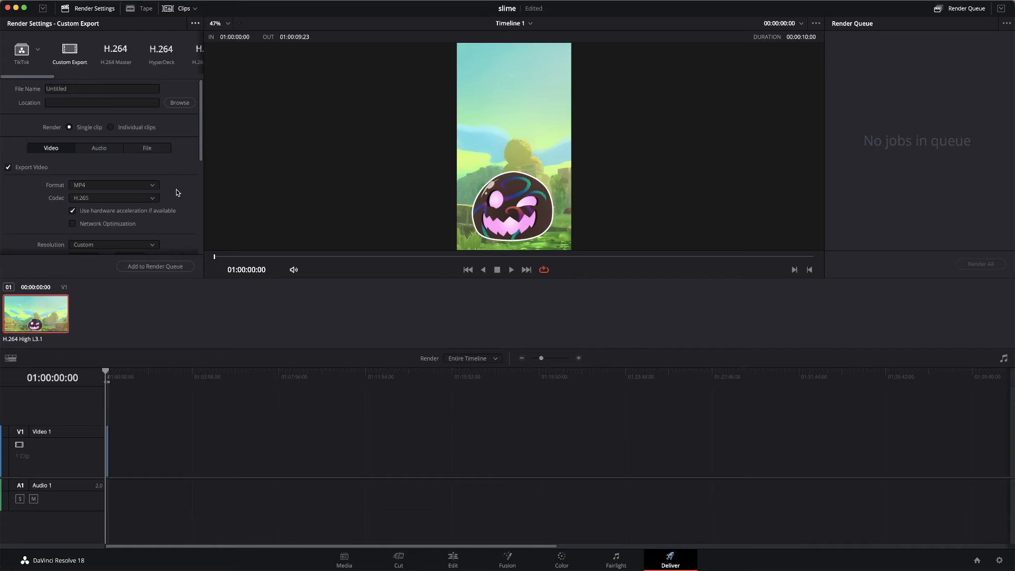
pyautogui.click(153, 266)
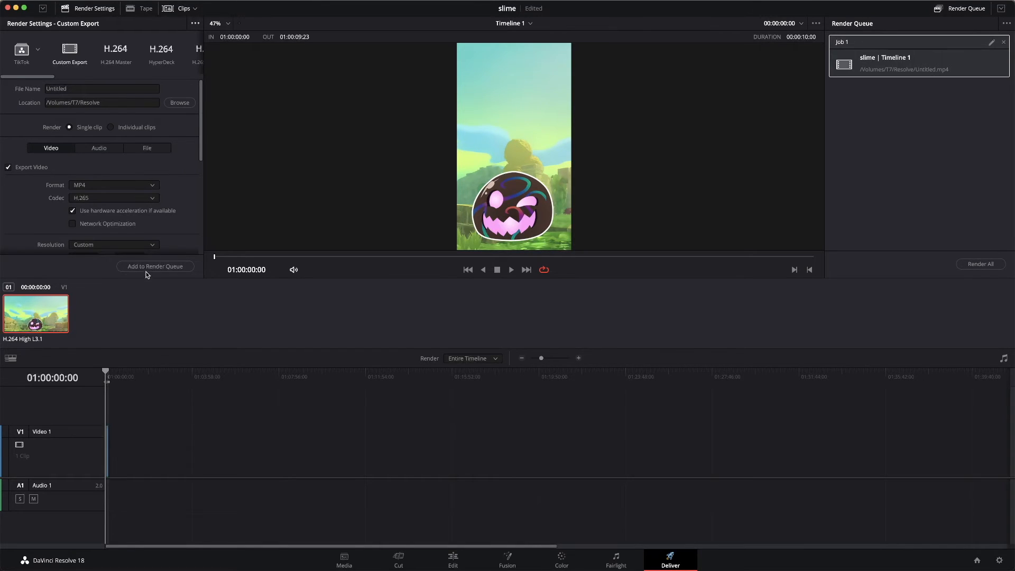